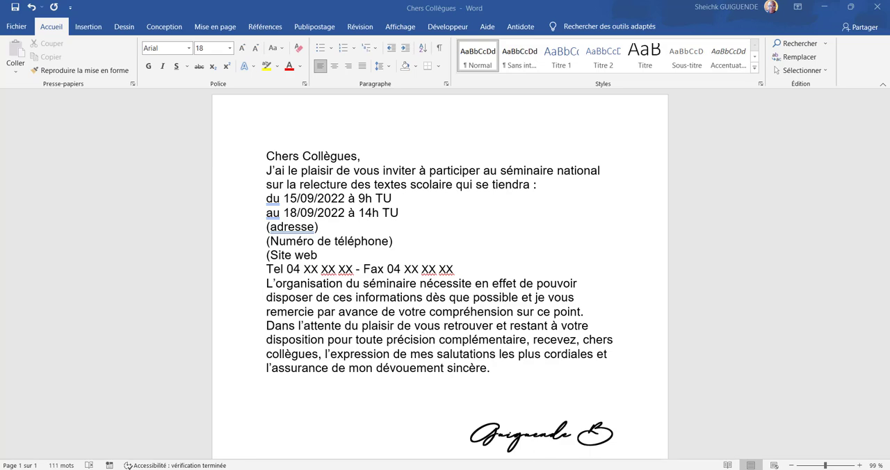
Review the recipient list in the Excel workbook "listes" and return to the Word letter "Chers Collègues".
click(573, 459)
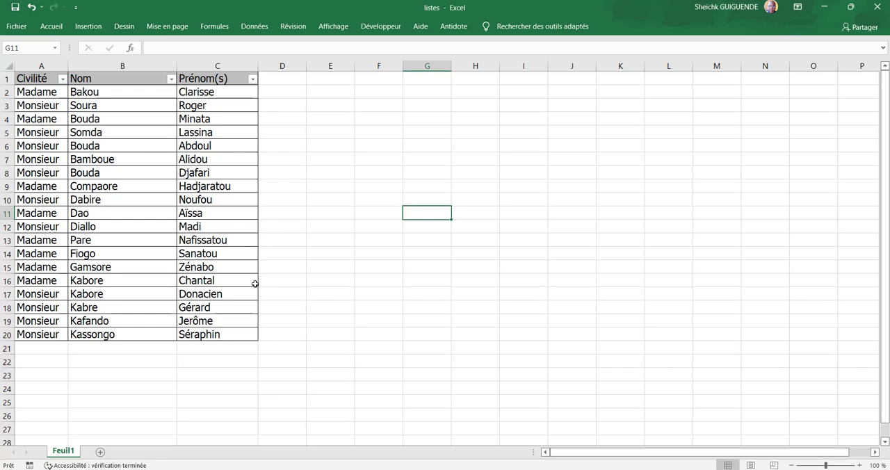
click(546, 469)
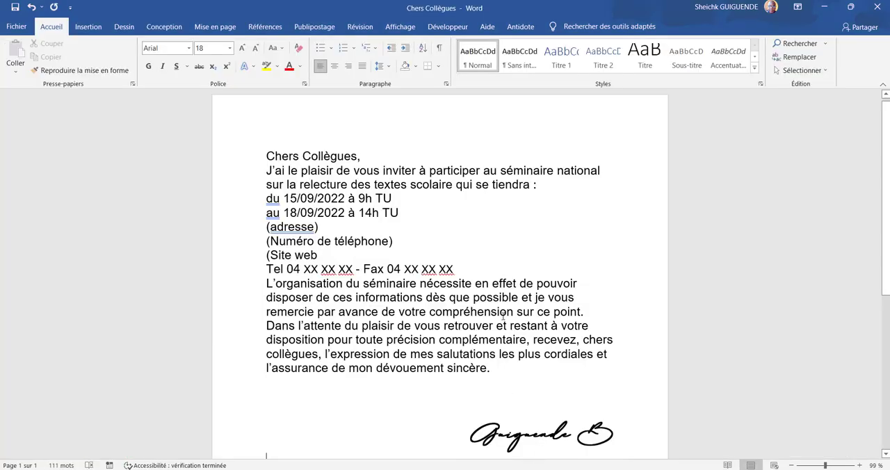
Start the mail merge with the normal Word document type (Document Word normal).
click(313, 29)
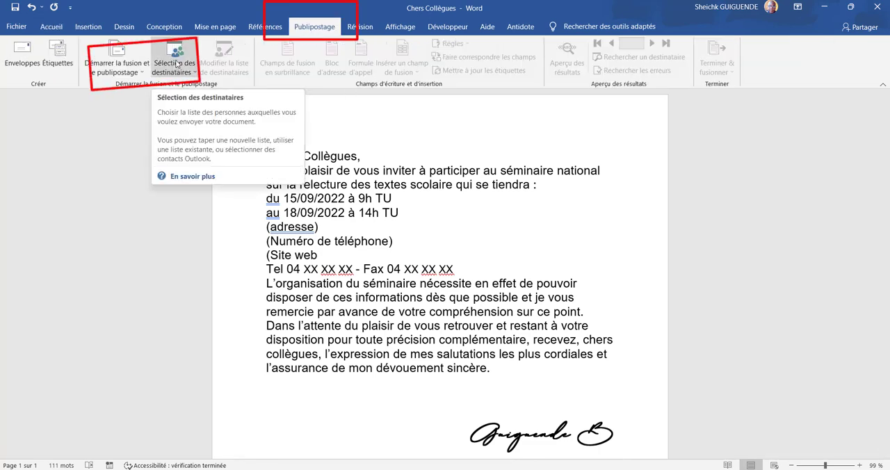
click(127, 62)
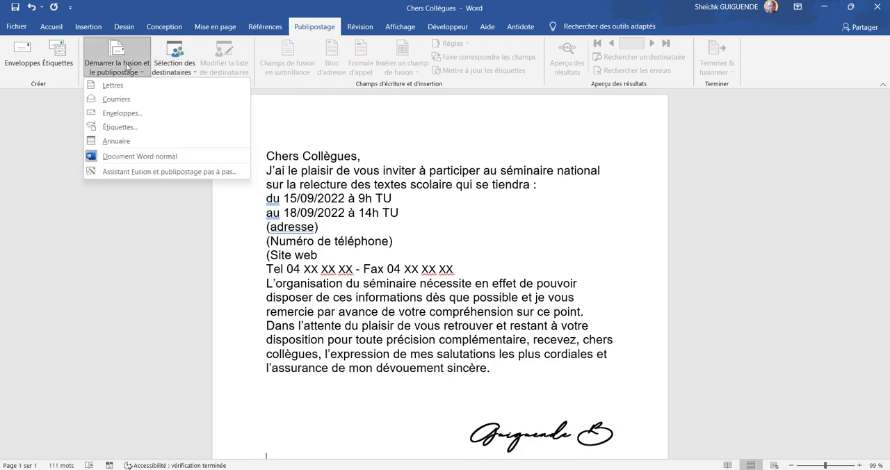
click(157, 164)
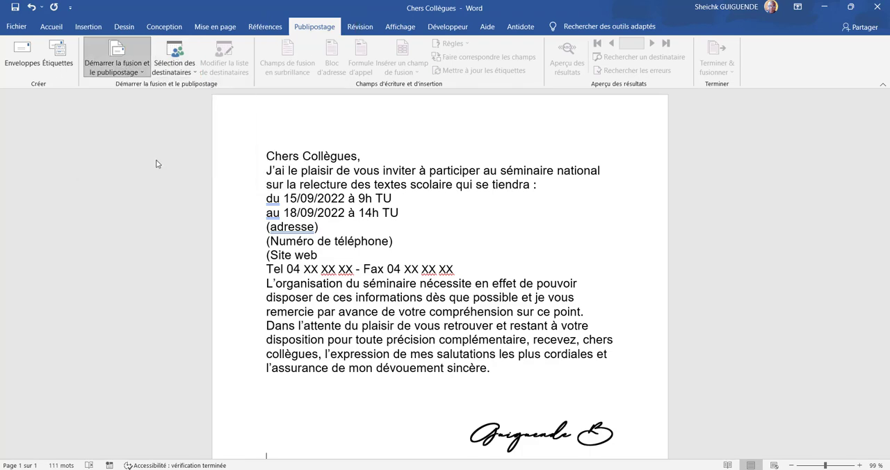
Attach the existing list "listes" from Documents as the recipient source, using table Feuil1$ with its first row as column headers.
scroll(161, 161, down, 1)
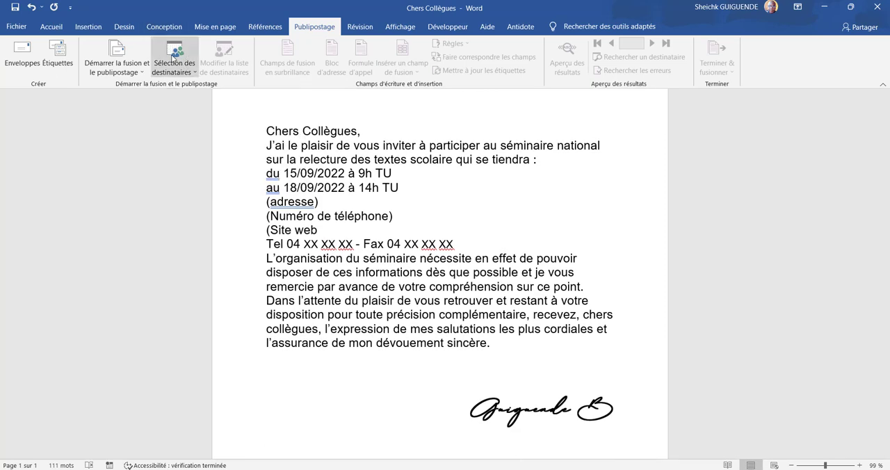
click(172, 59)
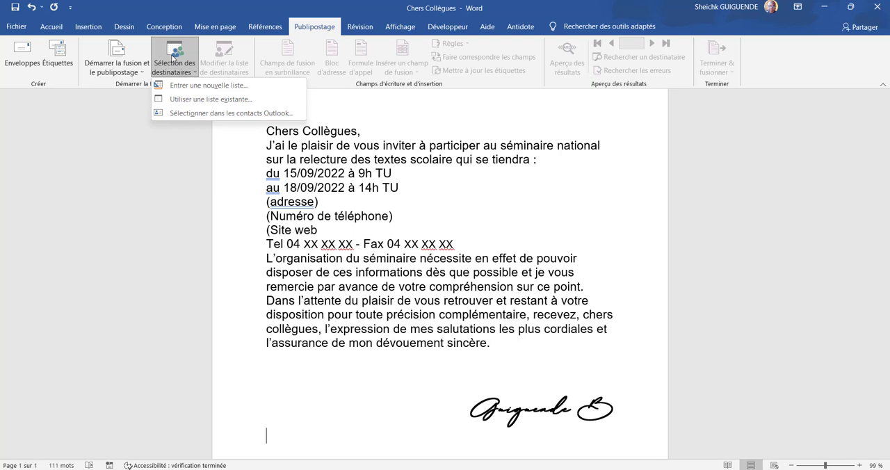
click(187, 104)
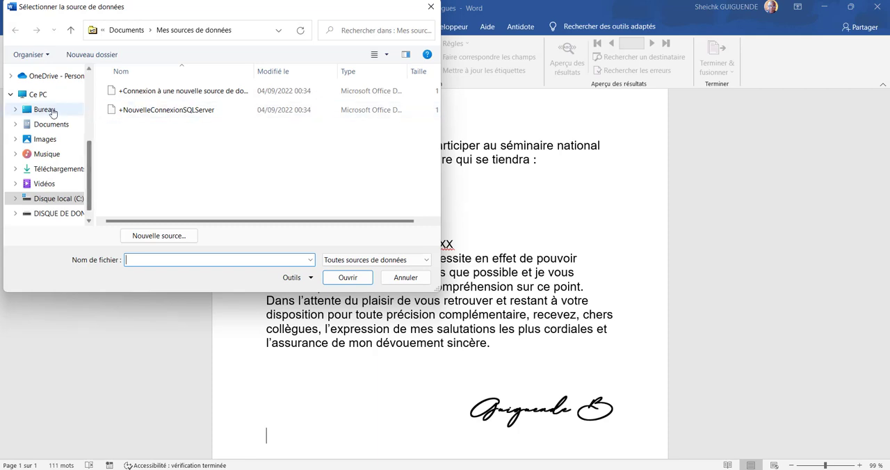
click(51, 125)
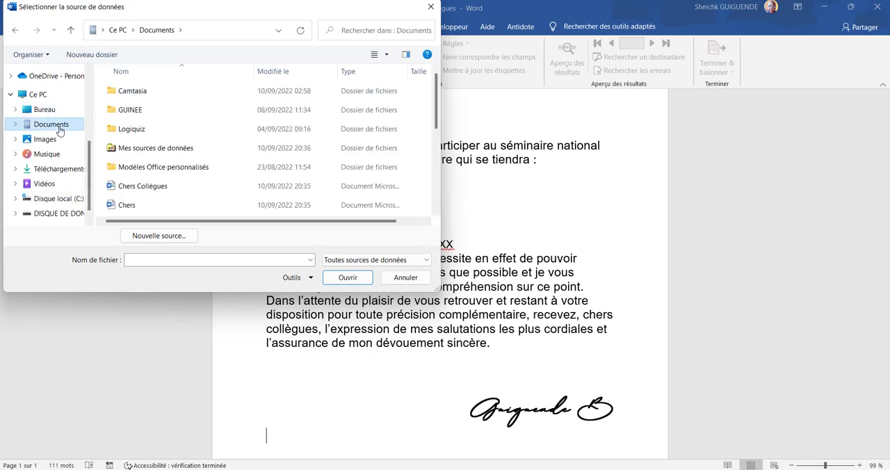
scroll(202, 146, down, 4)
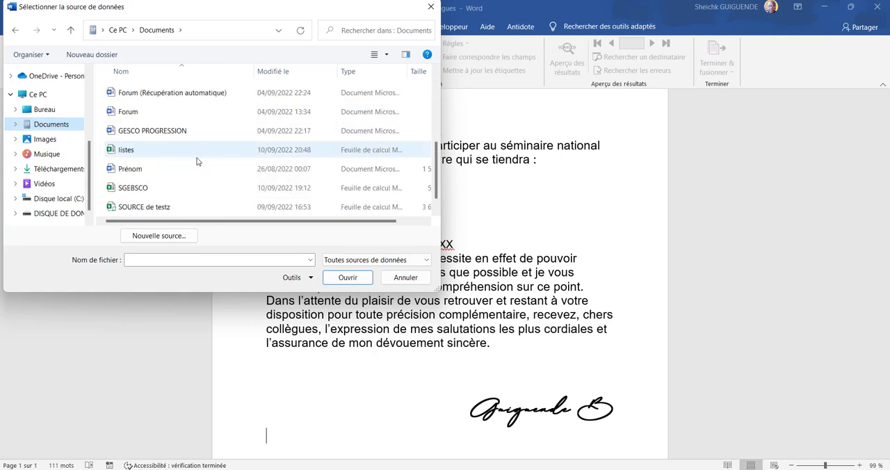
click(146, 157)
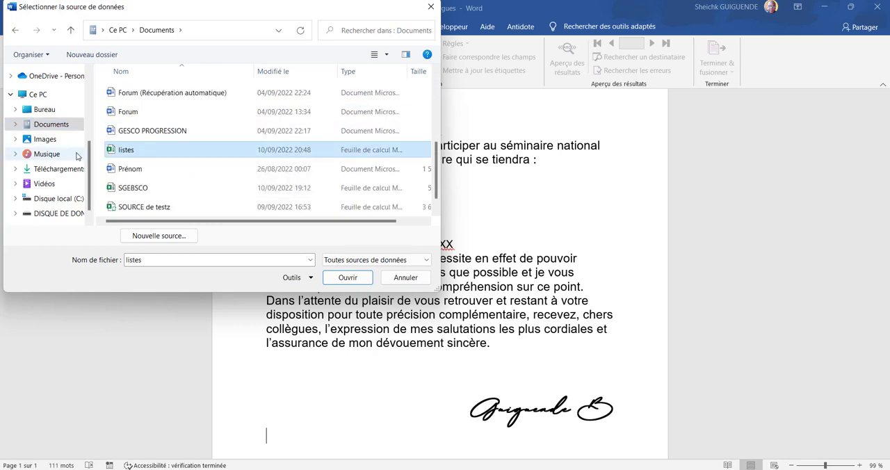
click(348, 278)
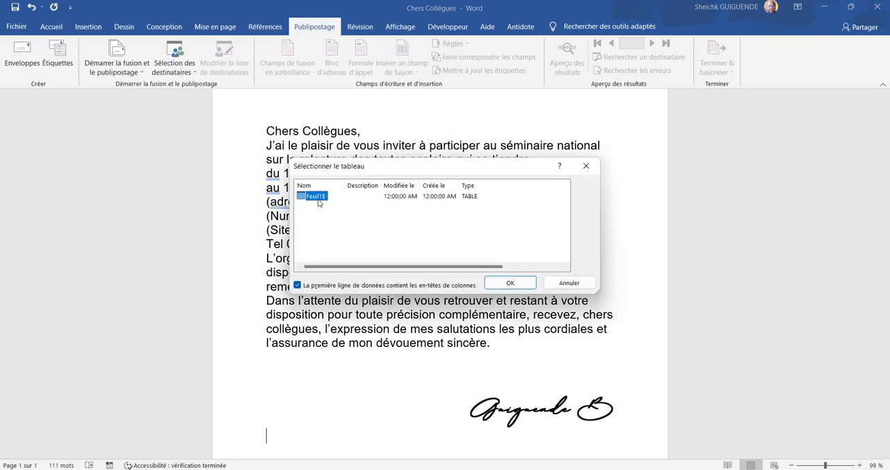
click(498, 288)
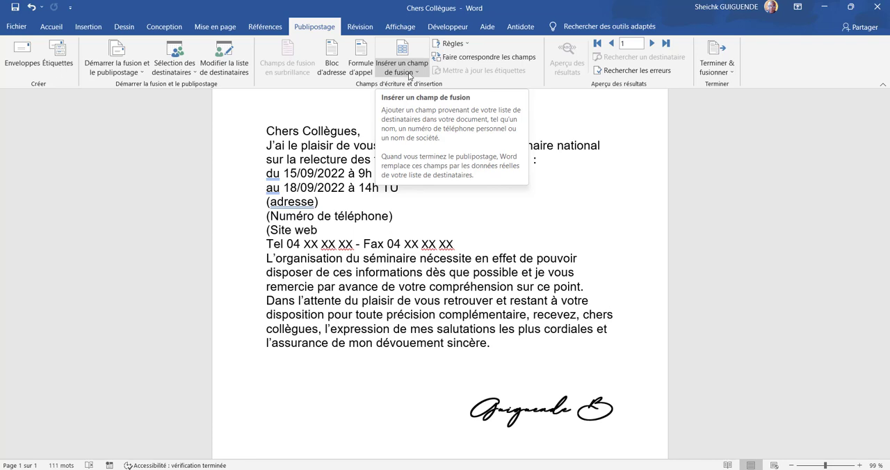
Remove the word "Collègues" from the greeting line, leaving "Chers" and the comma on the same line.
click(410, 72)
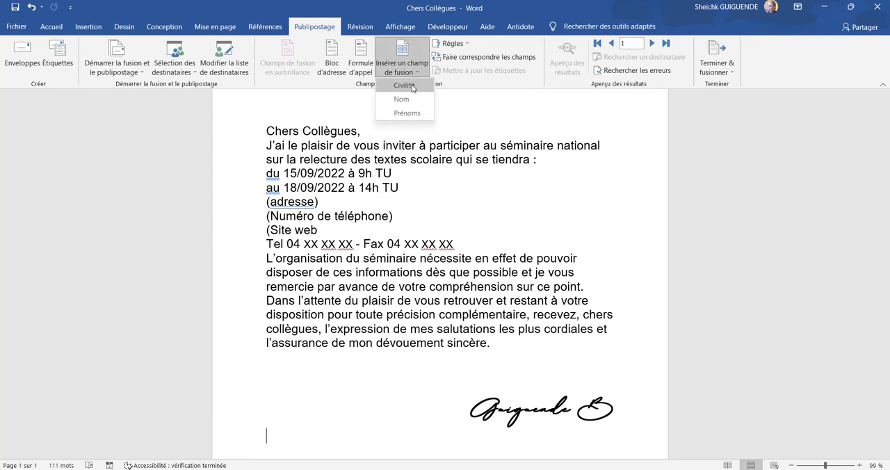
click(359, 132)
drag(359, 132, 303, 132)
key(Return)
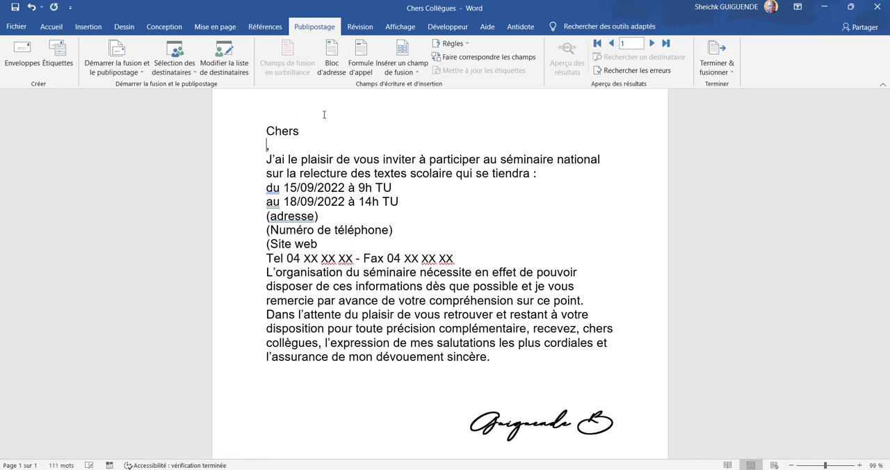
key(BackSpace)
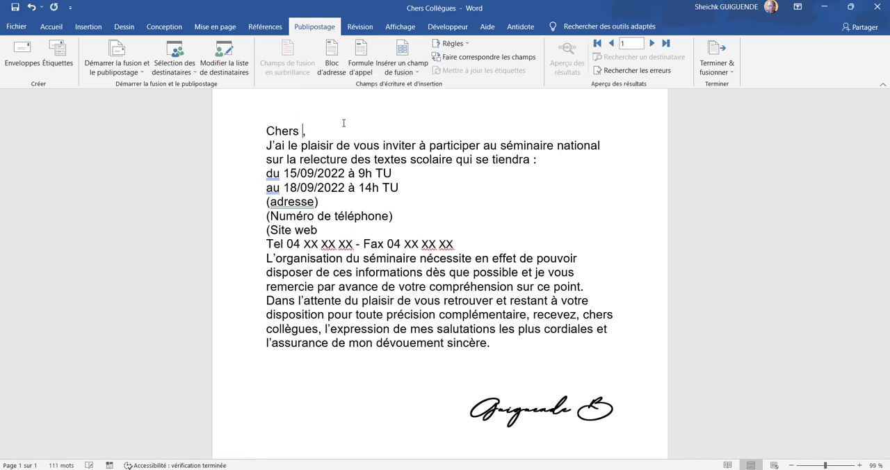
Insert the Civilité merge field between "Chers" and the comma, keeping a single copy followed by a space.
click(420, 75)
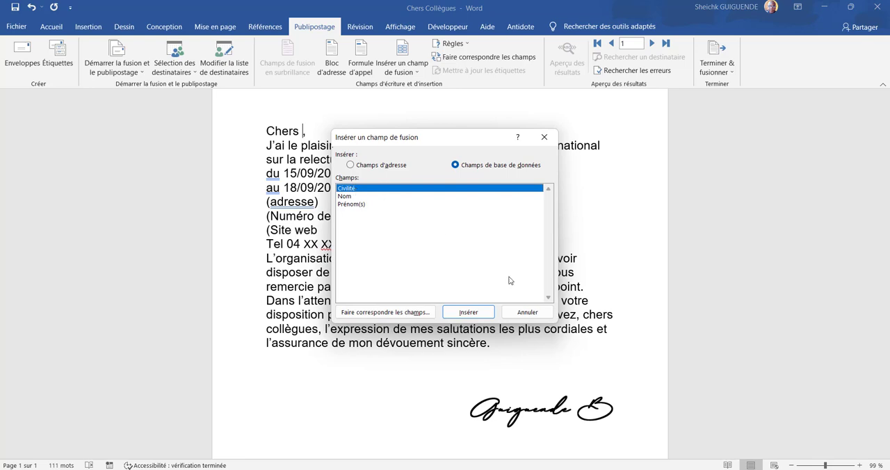
click(468, 313)
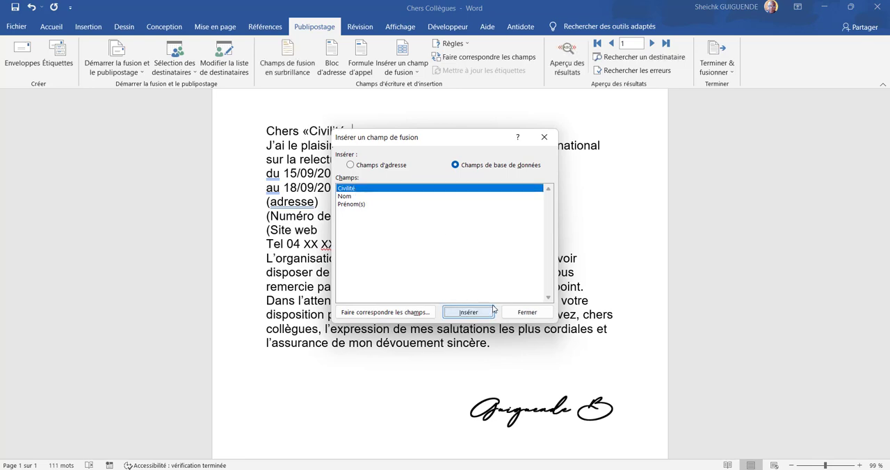
drag(451, 138, 439, 221)
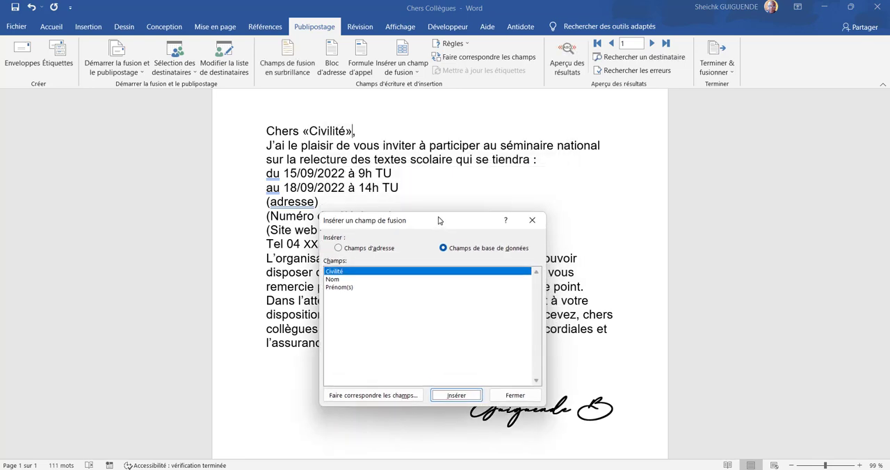
key(Return)
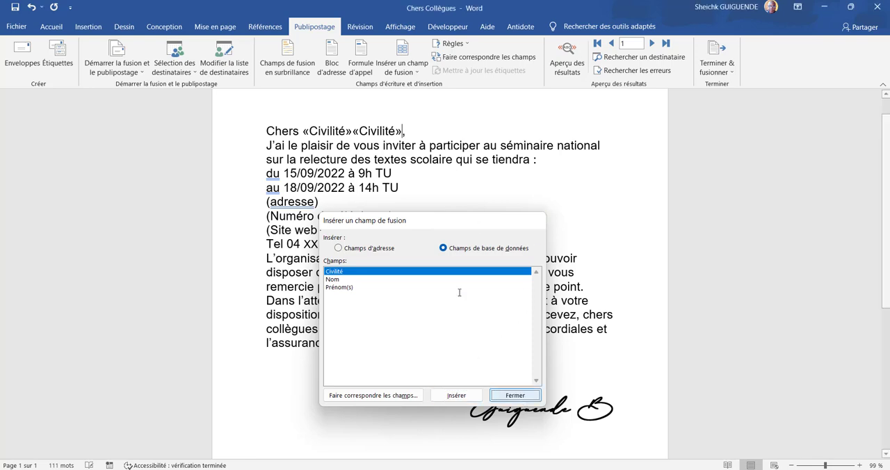
click(515, 395)
key(BackSpace)
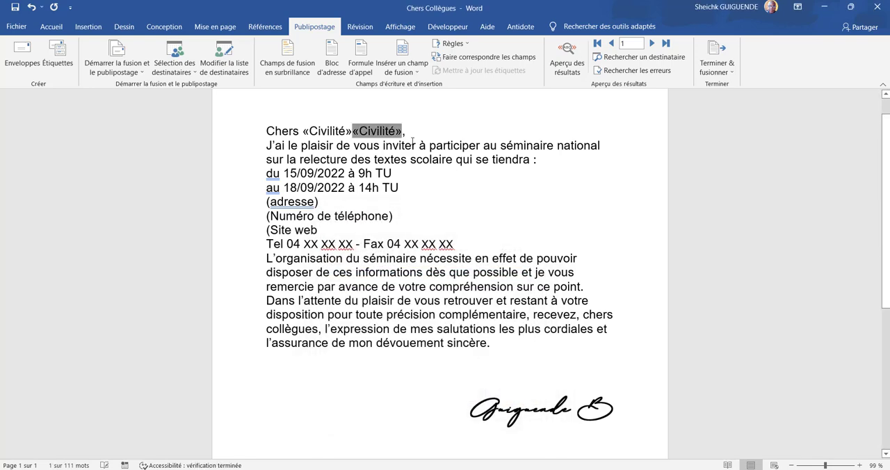
key(BackSpace)
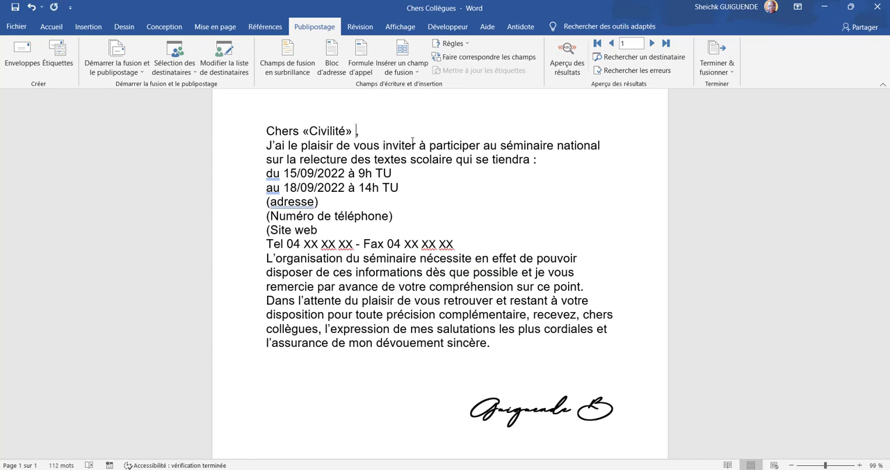
Add the Nom and Prénoms merge fields after Civilité in the greeting, separated by spaces.
click(406, 64)
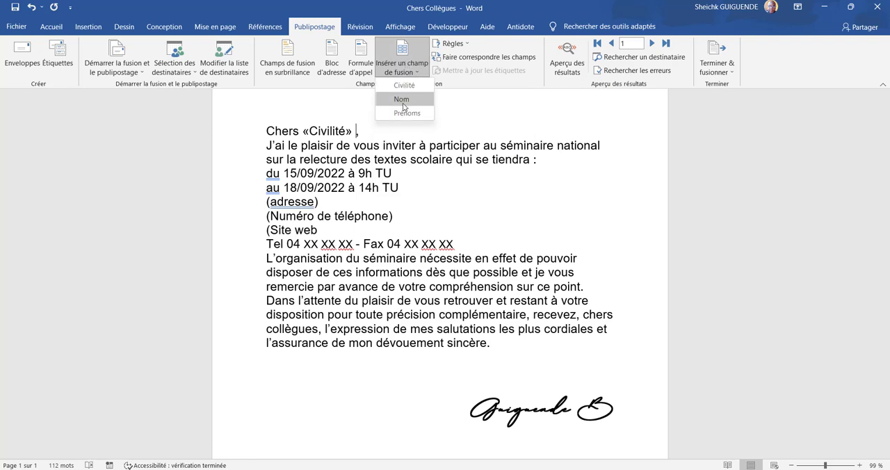
click(402, 100)
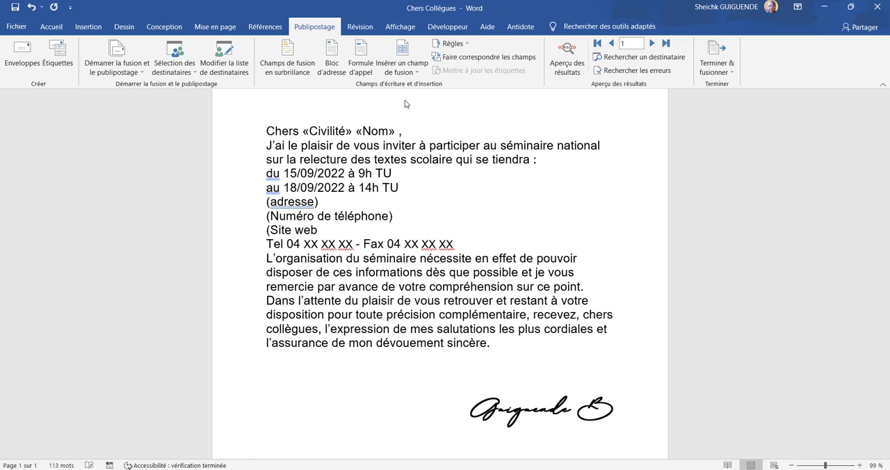
click(420, 54)
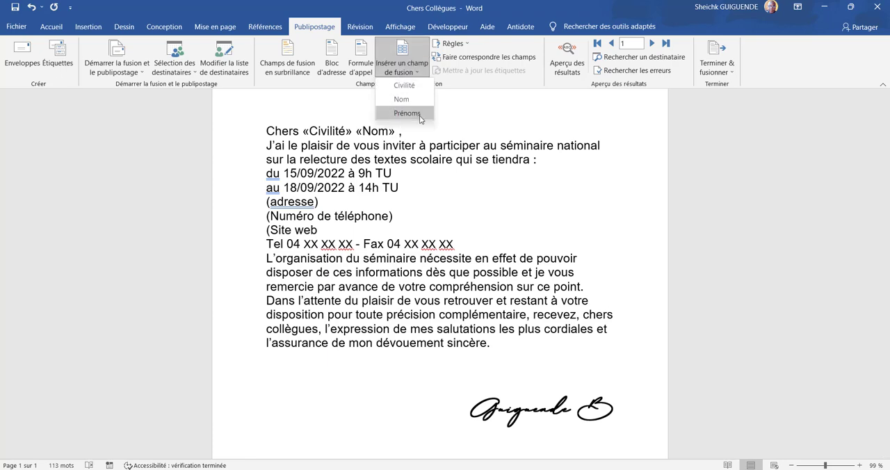
click(419, 116)
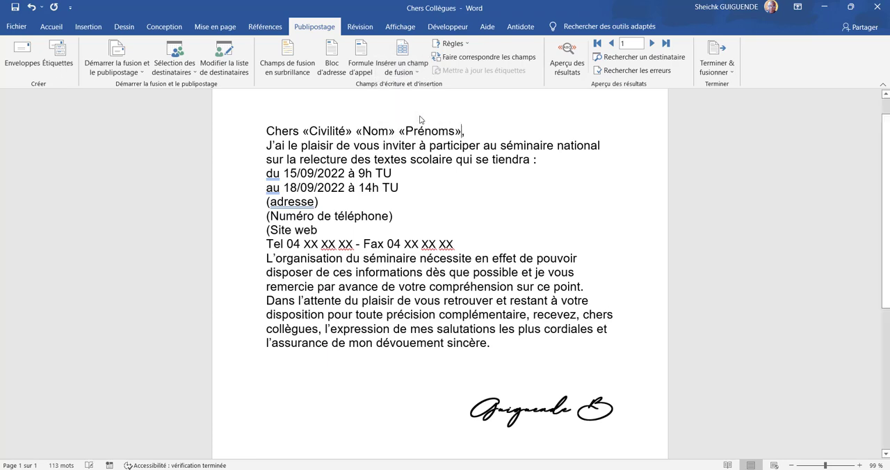
Preview the merged letters, jumping to the last recipient and stepping back through the records to record 14.
click(522, 194)
click(570, 63)
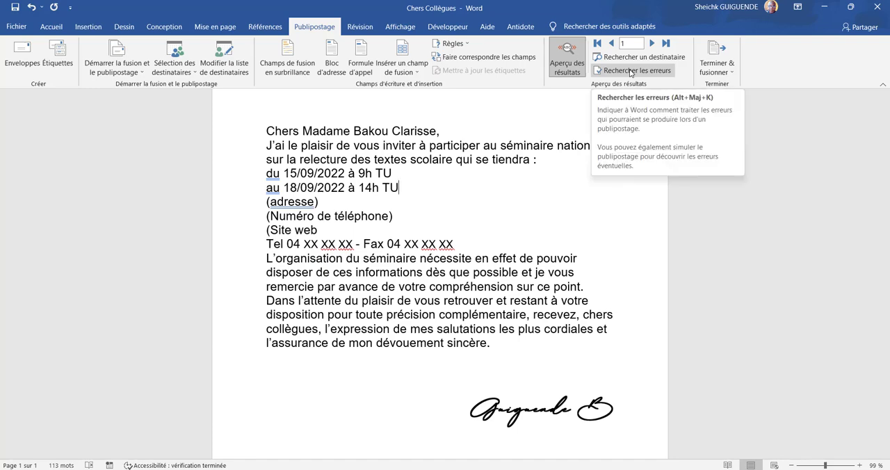
click(665, 44)
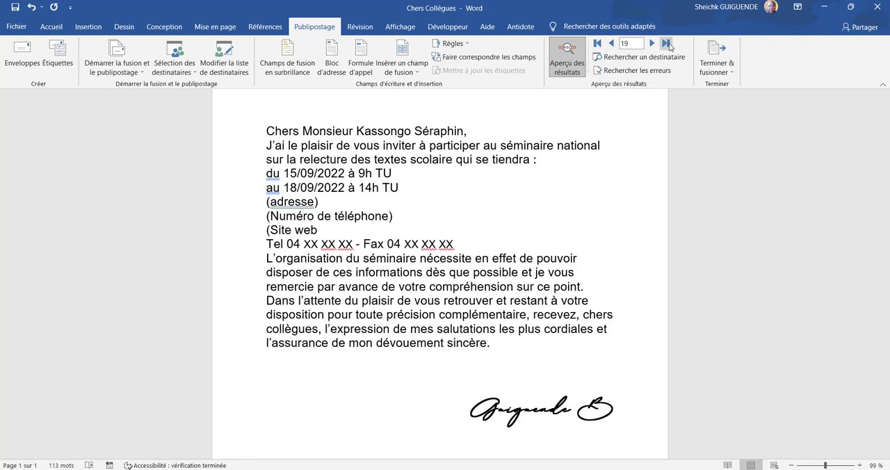
click(671, 47)
click(651, 44)
click(612, 45)
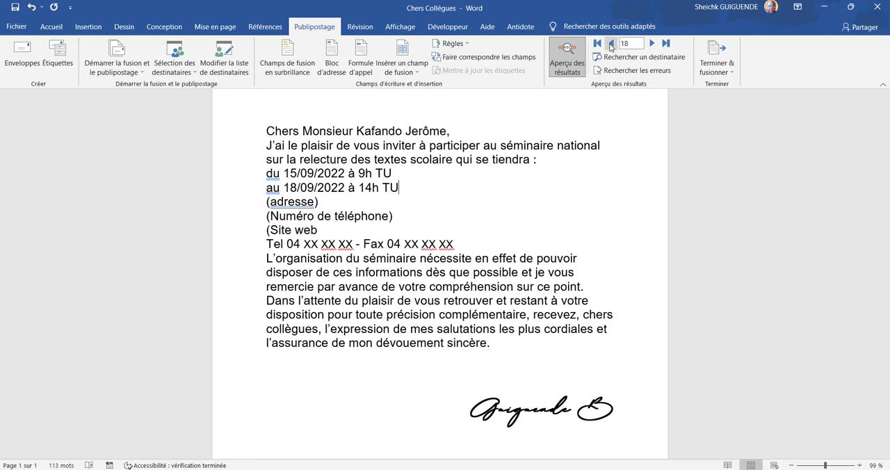
click(611, 45)
click(612, 44)
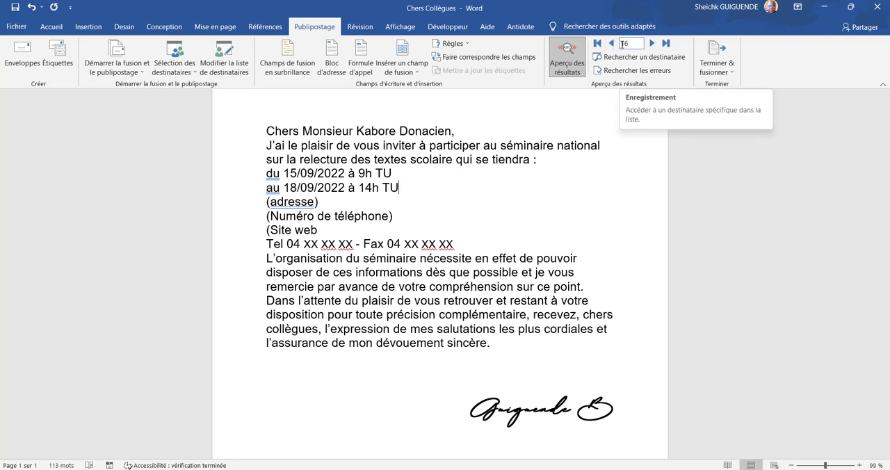
click(611, 45)
click(612, 45)
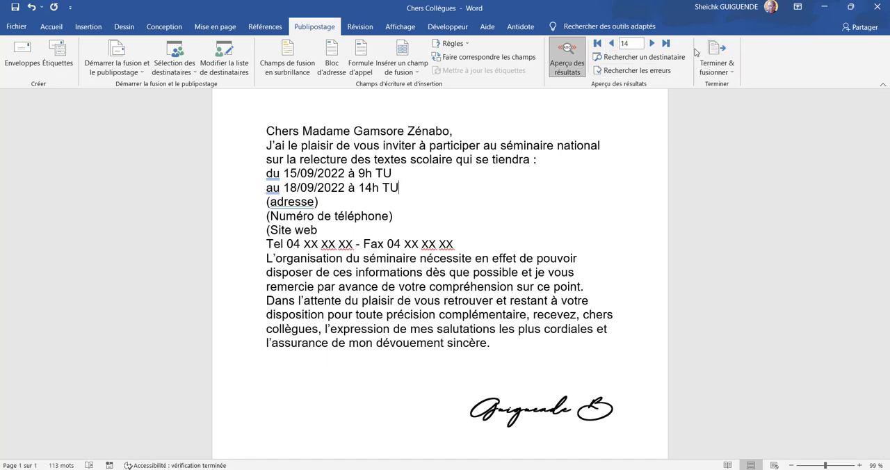
Merge all records to the printer, printing one copy of every letter with Microsoft Print to PDF.
click(711, 63)
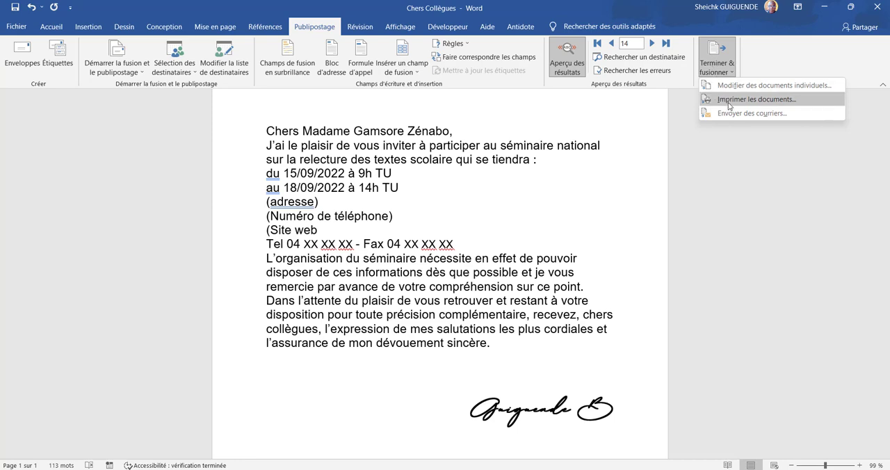
click(731, 102)
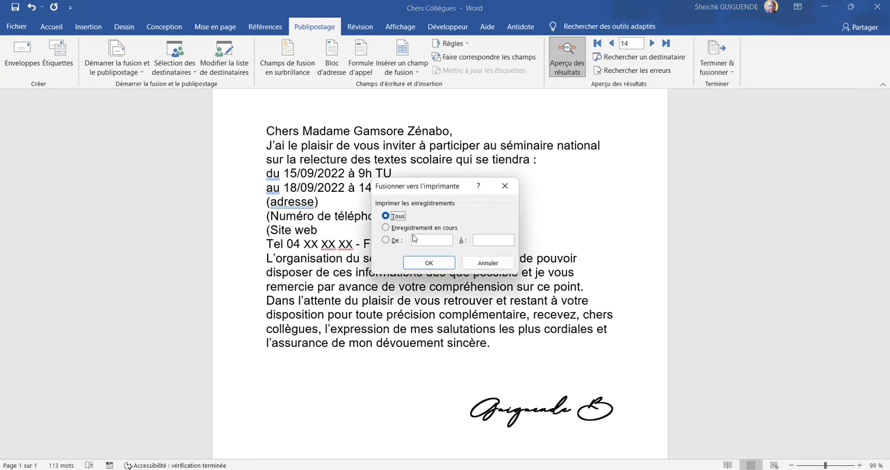
click(429, 263)
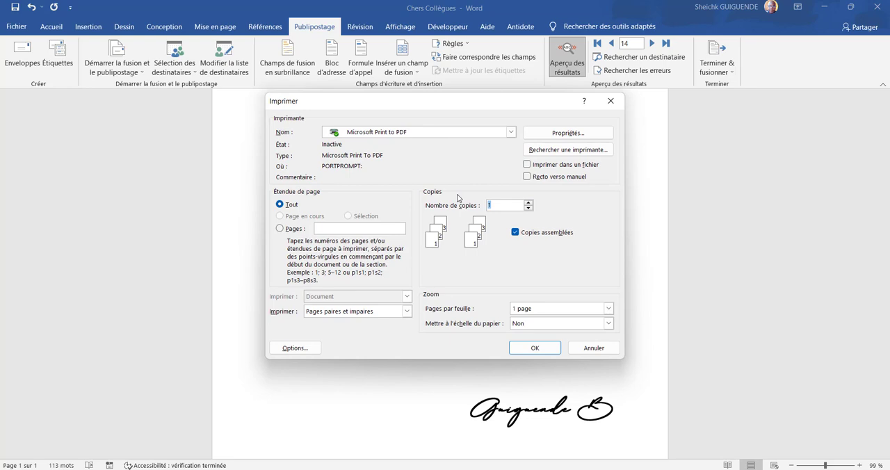
click(536, 347)
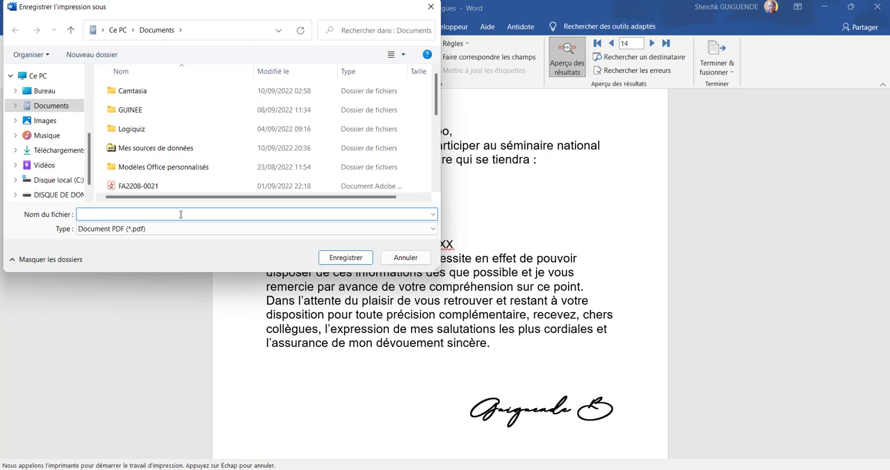
Save the print output in the Documents folder as a PDF named invitation.
text(invitation)
click(337, 258)
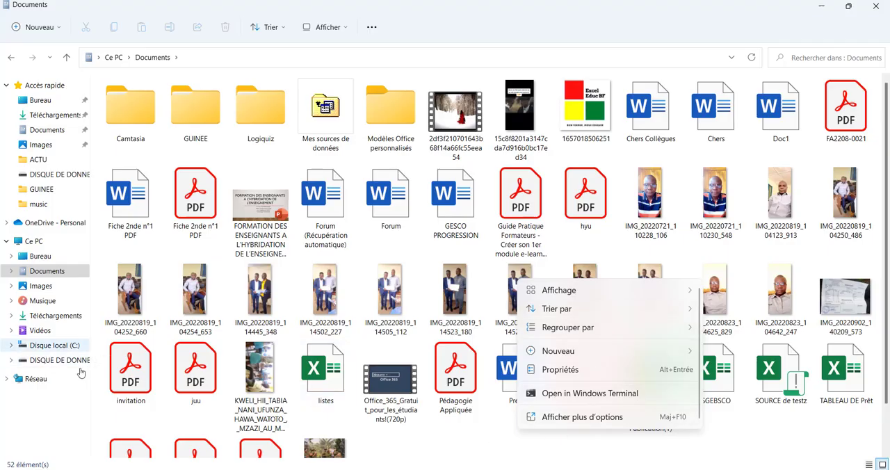
Open the invitation PDF from the Documents folder in Adobe Acrobat Reader and check the greeting line of the first letter.
click(143, 390)
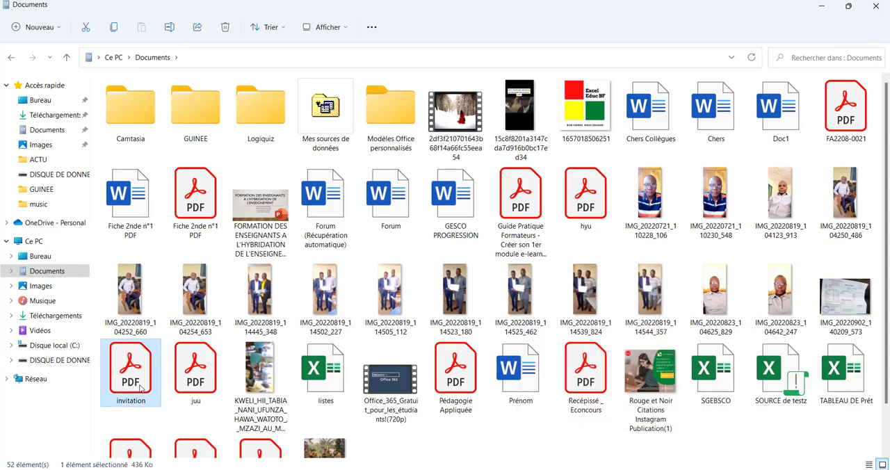
double_click(141, 388)
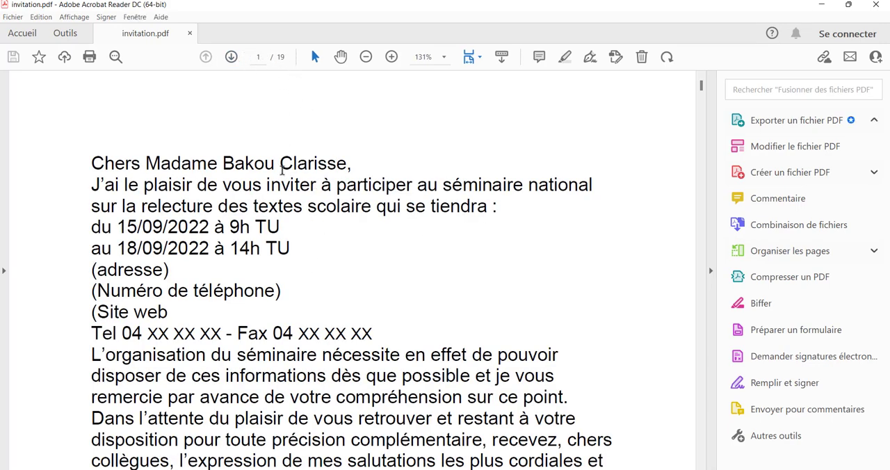
scroll(283, 215, down, 1)
scroll(283, 215, down, 5)
scroll(283, 220, up, 5)
drag(96, 163, 438, 186)
click(383, 262)
Examine the personalised greeting lines of the letters on pages 2 to 4 of the PDF.
scroll(383, 264, down, 15)
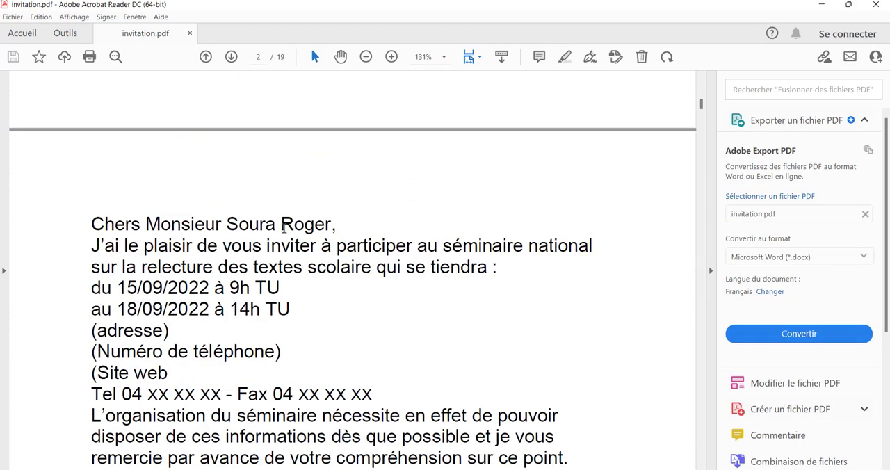
drag(347, 227, 17, 221)
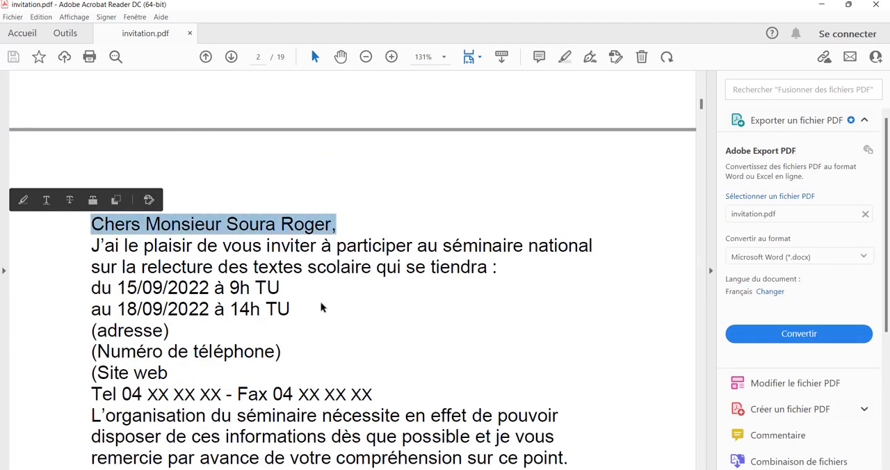
scroll(323, 308, down, 5)
scroll(327, 306, down, 5)
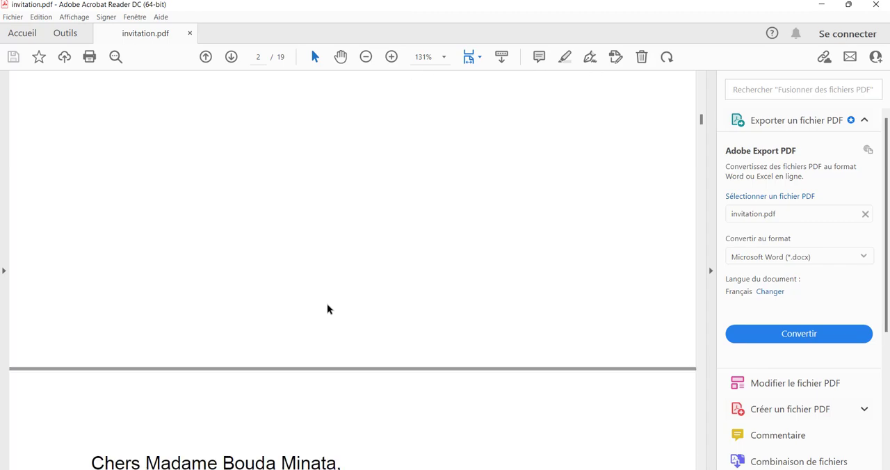
drag(342, 240, 48, 243)
scroll(351, 328, down, 10)
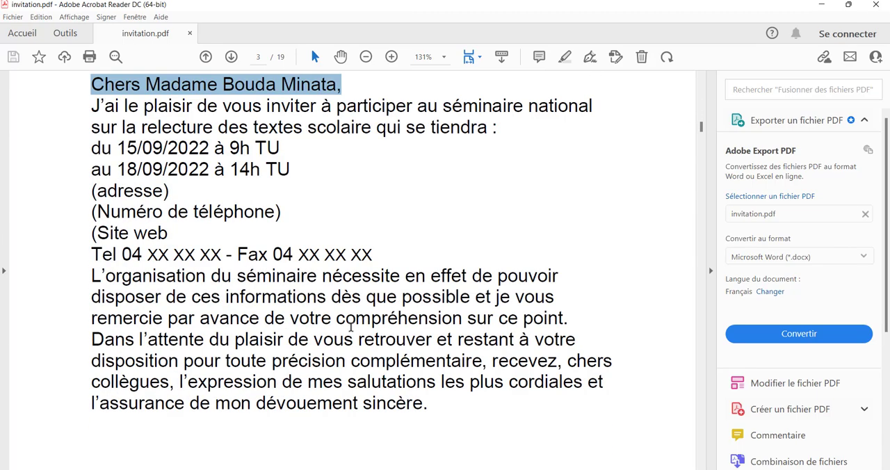
scroll(351, 331, down, 4)
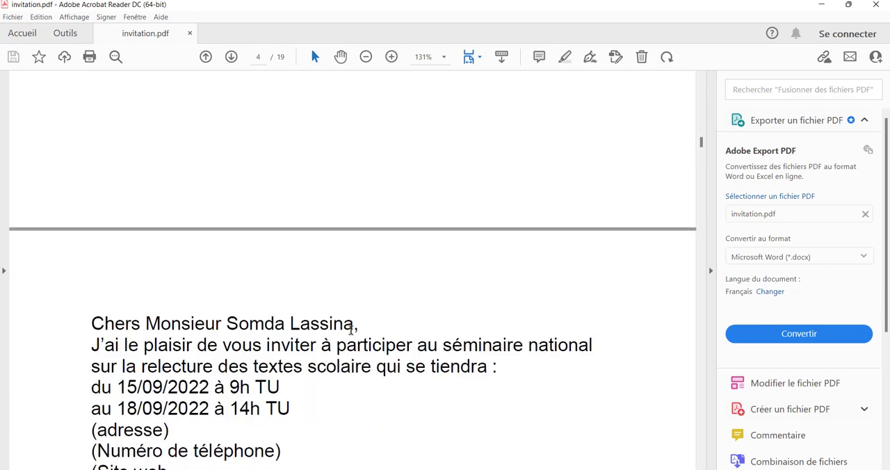